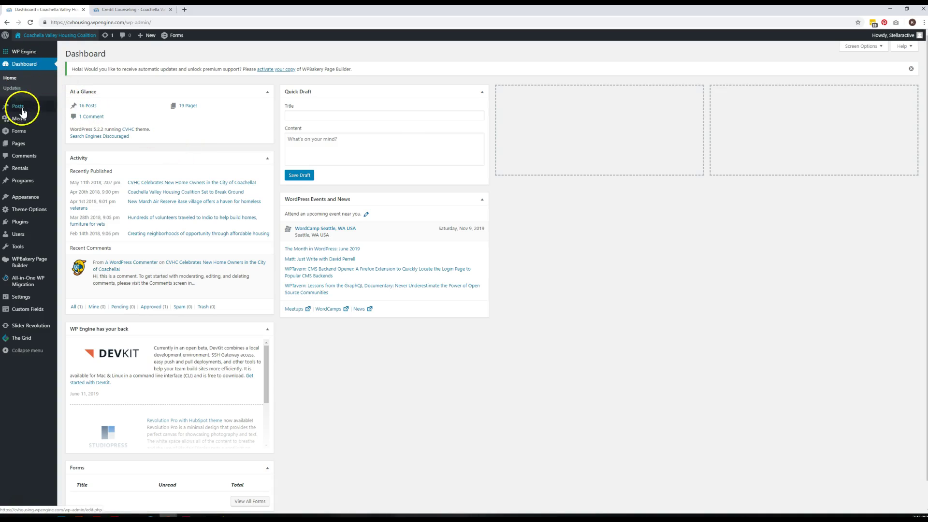
Step: Open Pages > All Pages and compare it against the live Credit Counseling page tab
{"action": "mouse_move", "coordinate": [22, 248]}
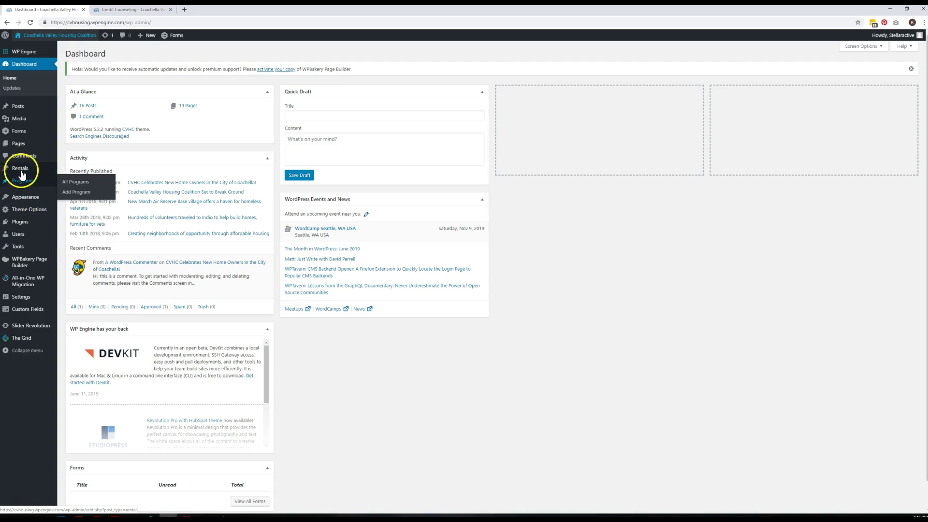
{"action": "mouse_move", "coordinate": [18, 146]}
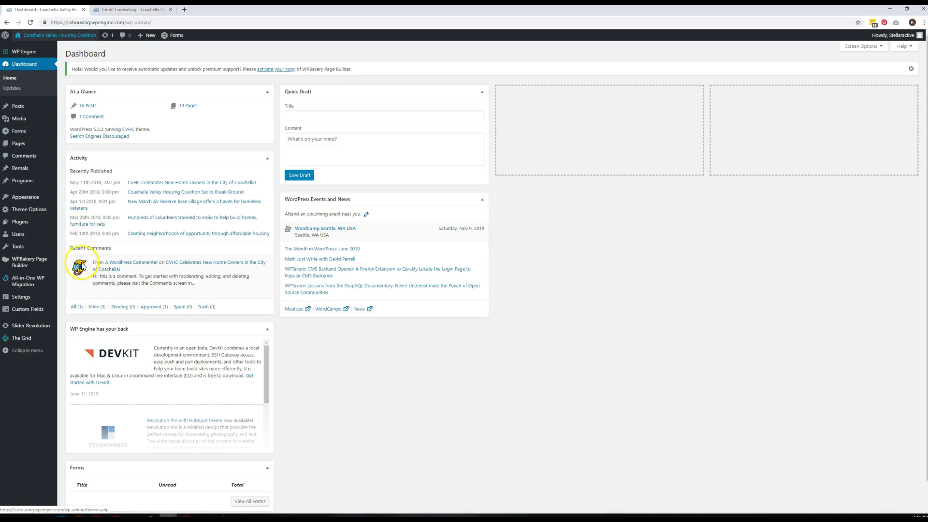
{"action": "left_click", "coordinate": [19, 144]}
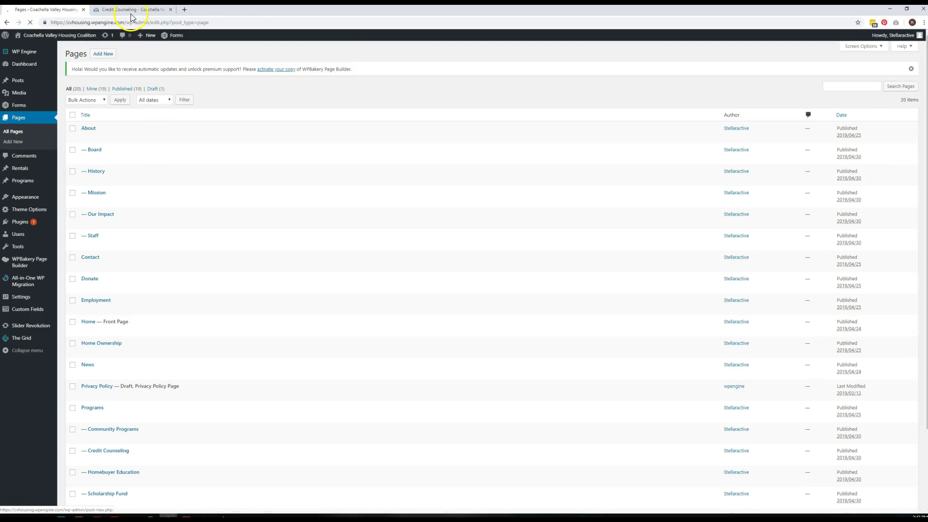
{"action": "left_click", "coordinate": [132, 11]}
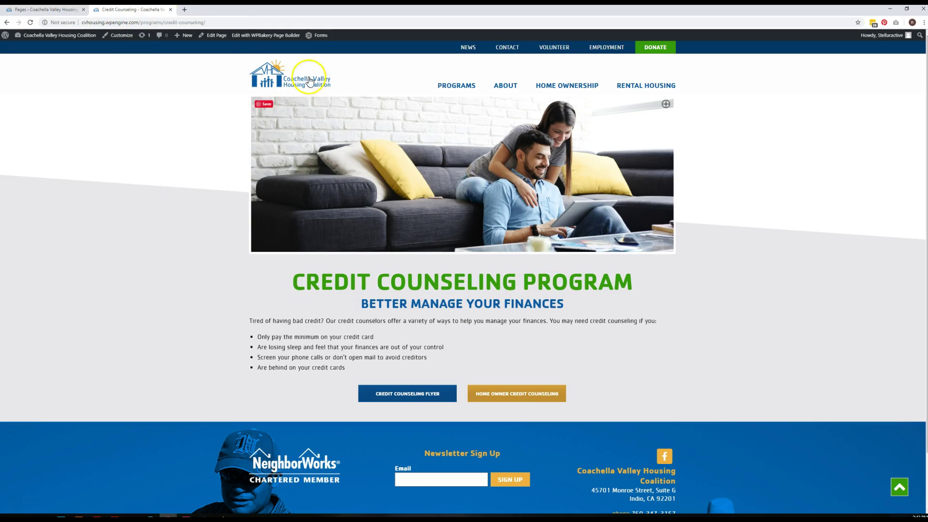
{"action": "left_click", "coordinate": [53, 9]}
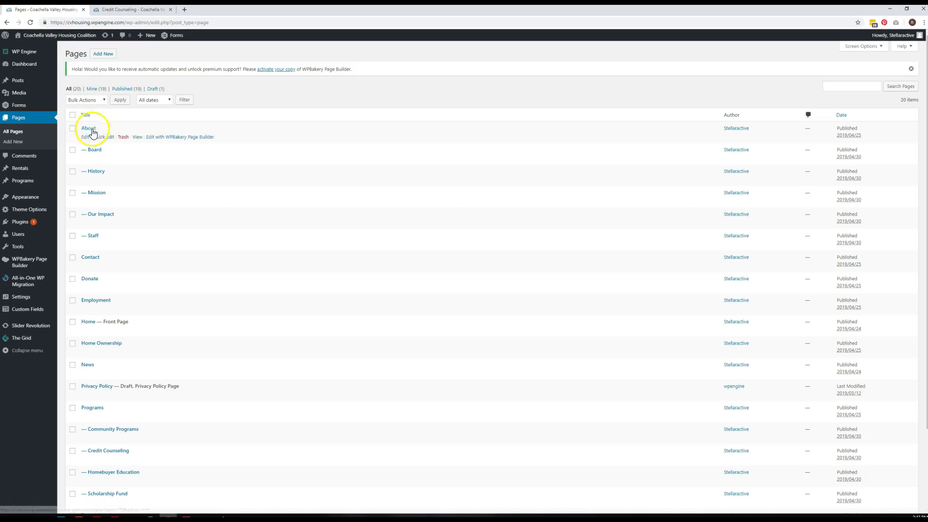
{"action": "scroll", "coordinate": [96, 320], "scroll_direction": "down", "scroll_amount": 2}
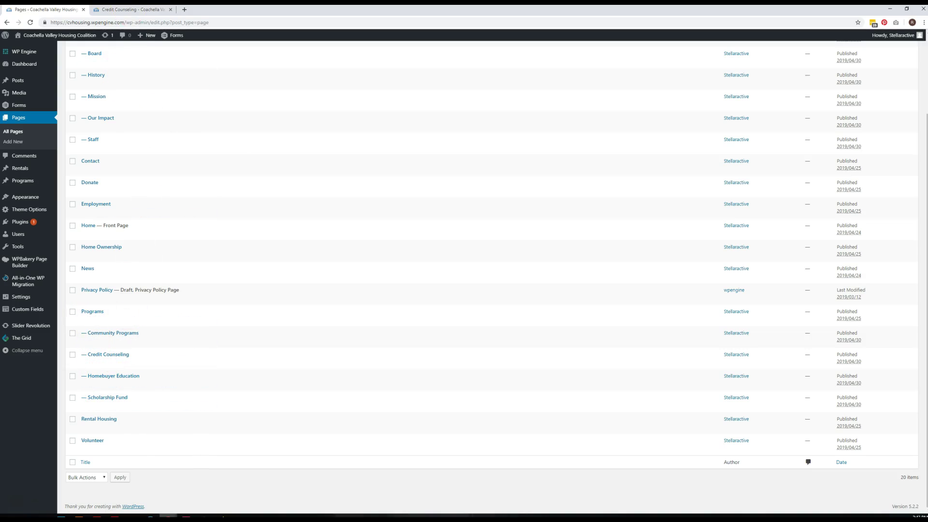
{"action": "left_click", "coordinate": [130, 10]}
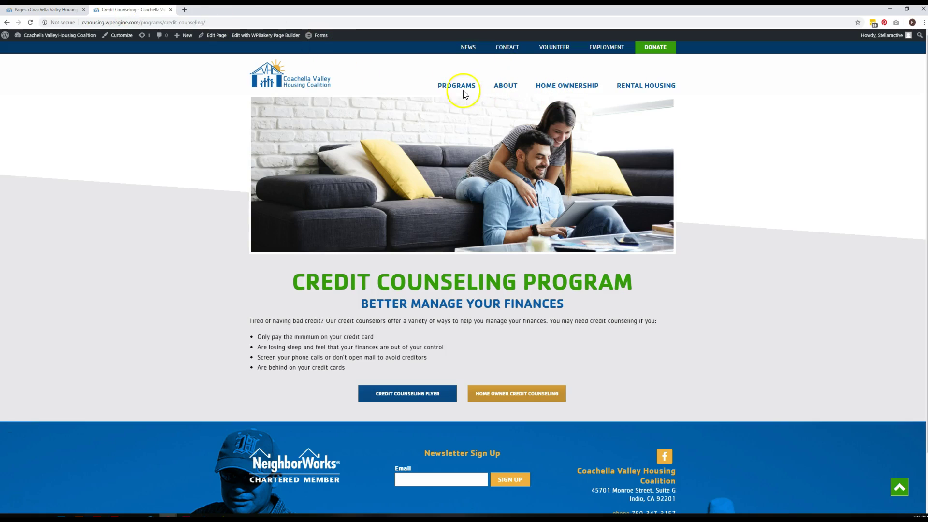
{"action": "mouse_move", "coordinate": [459, 85]}
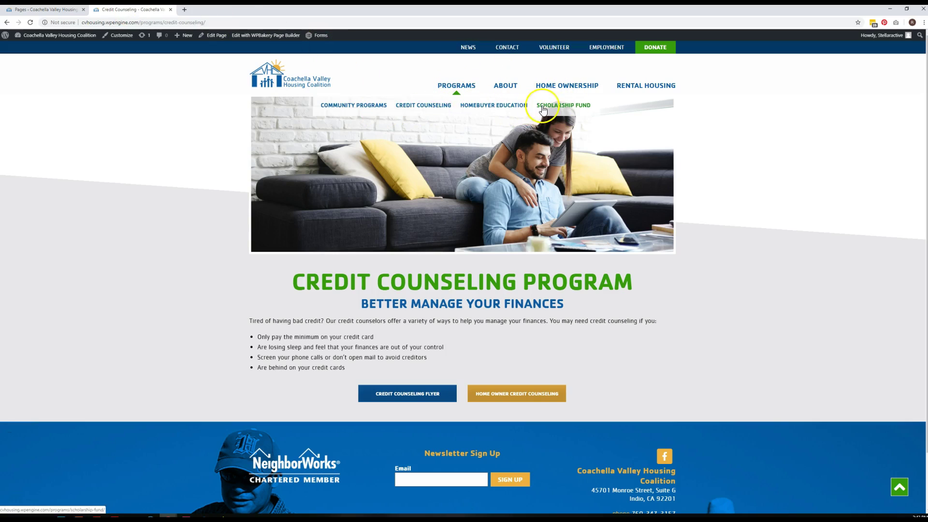
{"action": "left_click", "coordinate": [61, 13]}
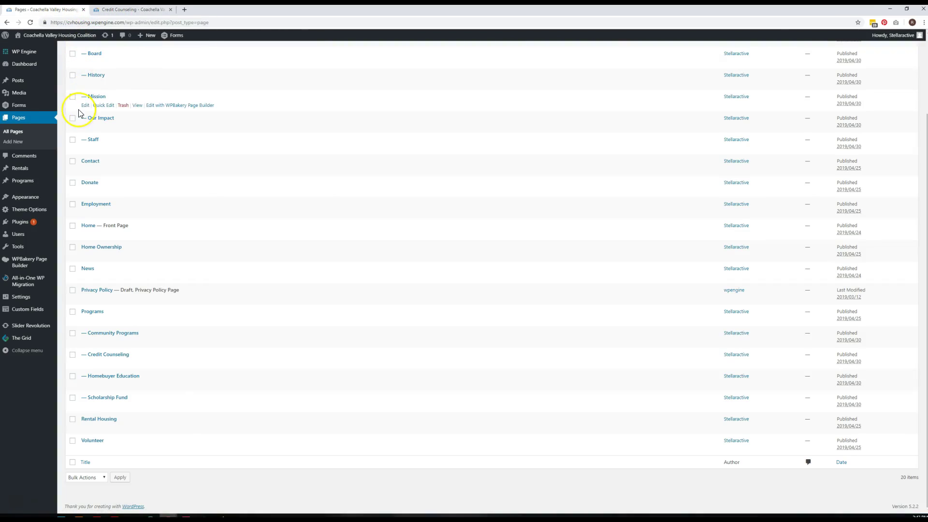
Step: Open Credit Counseling in the page builder and bring up its intro Text Block settings
{"action": "left_click", "coordinate": [116, 355]}
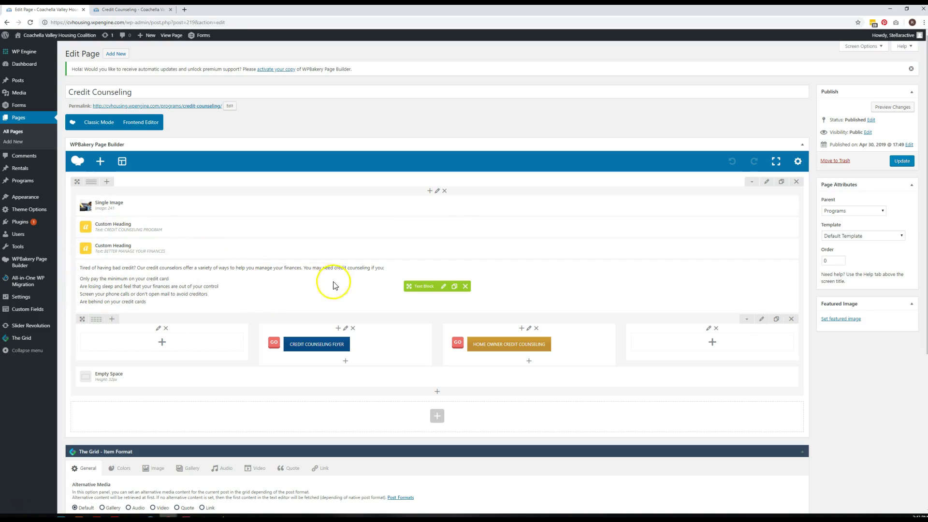
{"action": "left_click", "coordinate": [127, 9]}
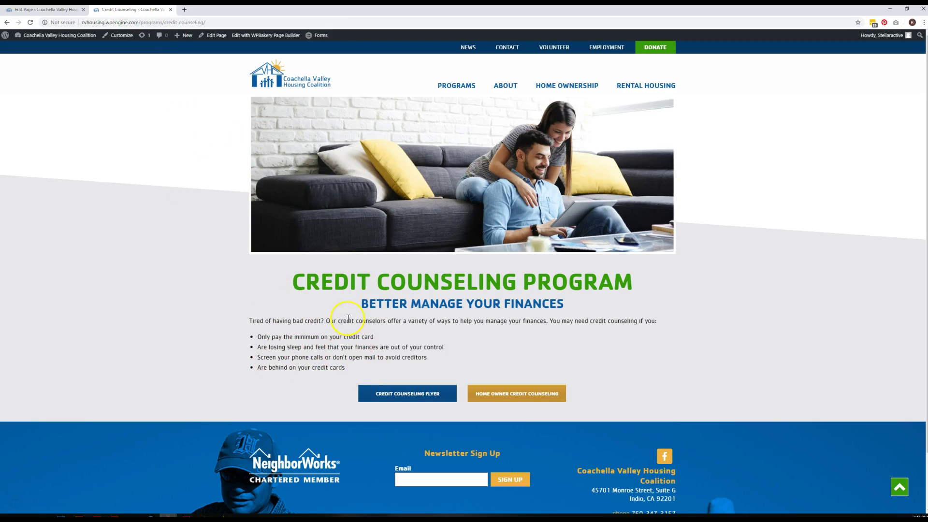
{"action": "left_click", "coordinate": [55, 10]}
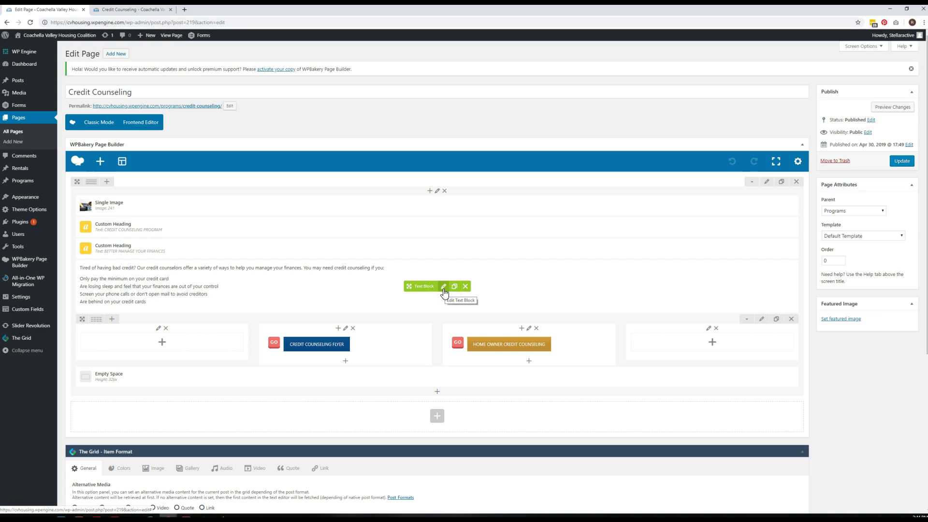
{"action": "left_click", "coordinate": [444, 289]}
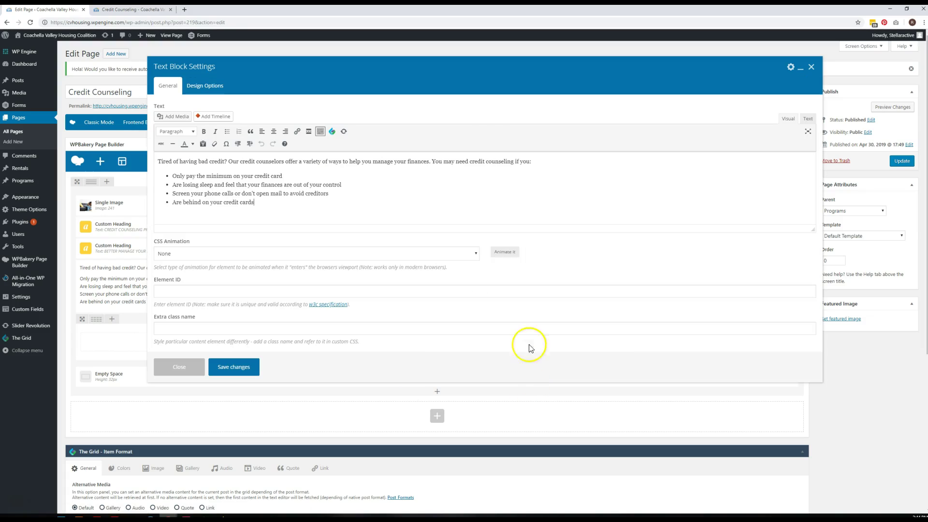
Step: Append 'Add a new bullet point' as the fifth intro bullet and save the text block
{"action": "left_click_drag", "start_coordinate": [474, 76], "coordinate": [399, 69]}
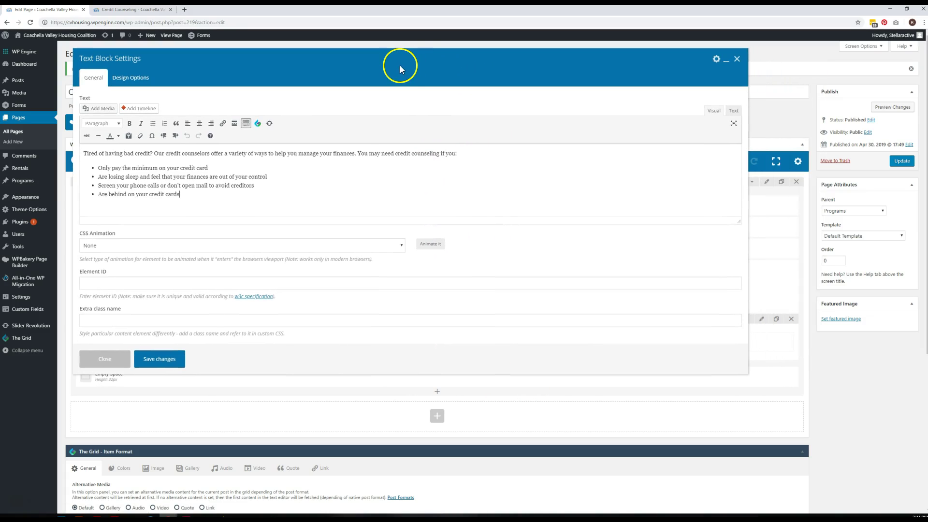
{"action": "left_click_drag", "start_coordinate": [745, 374], "coordinate": [475, 391]}
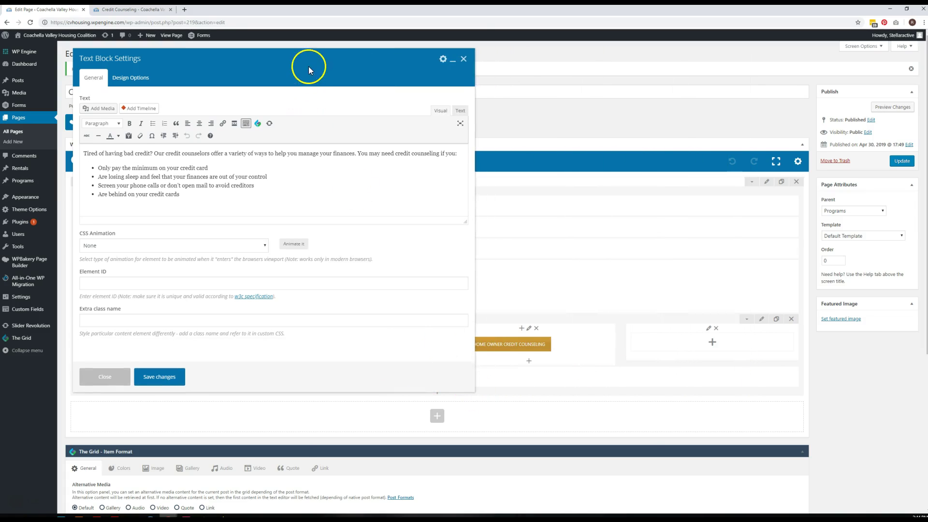
{"action": "left_click_drag", "start_coordinate": [309, 69], "coordinate": [350, 78]}
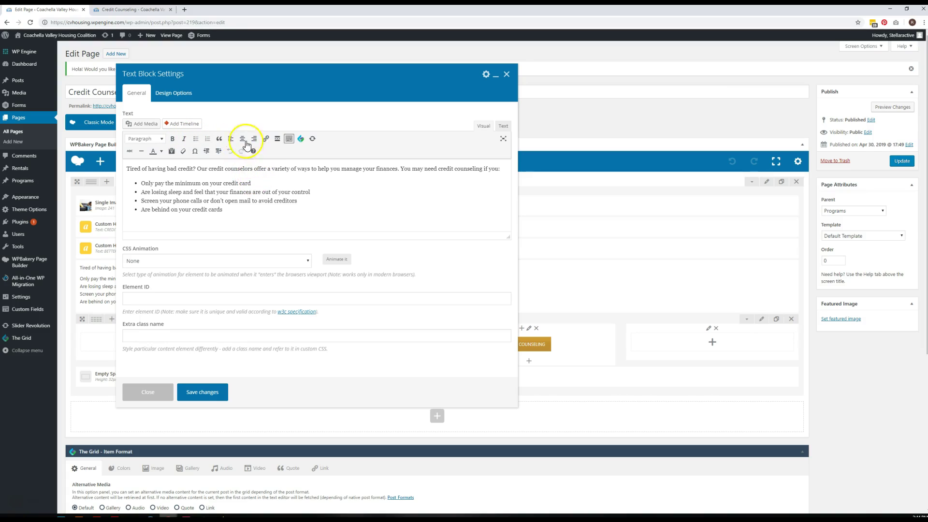
{"action": "left_click", "coordinate": [236, 209]}
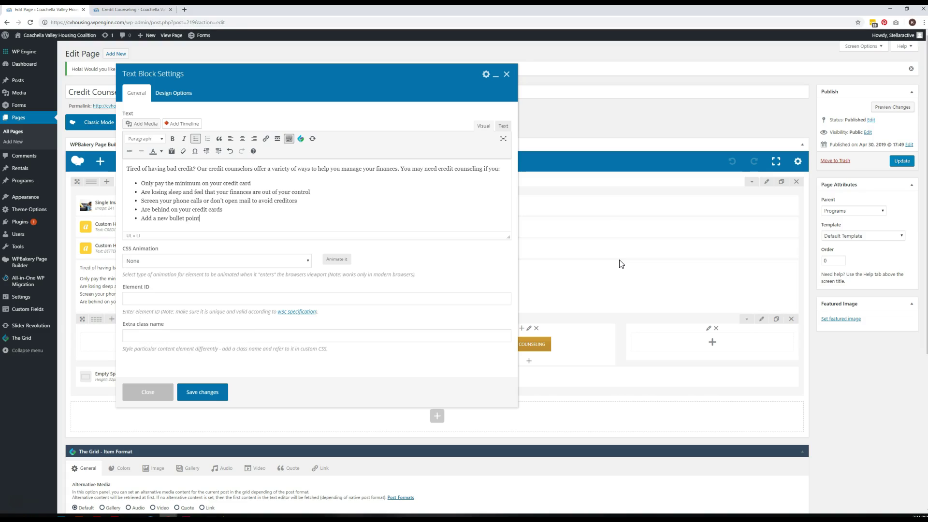
{"action": "left_click", "coordinate": [203, 395]}
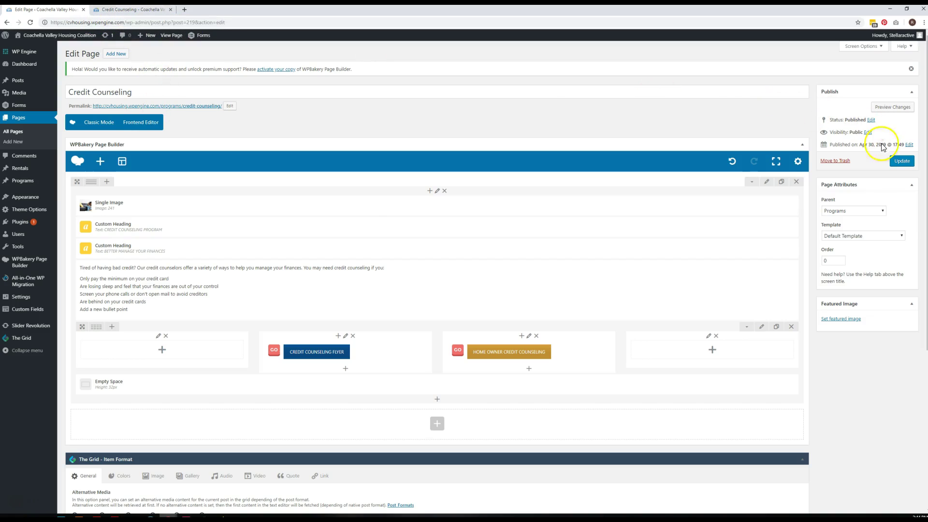
Step: Update the page and reload the live Credit Counseling page to confirm the new bullet
{"action": "left_click", "coordinate": [901, 163]}
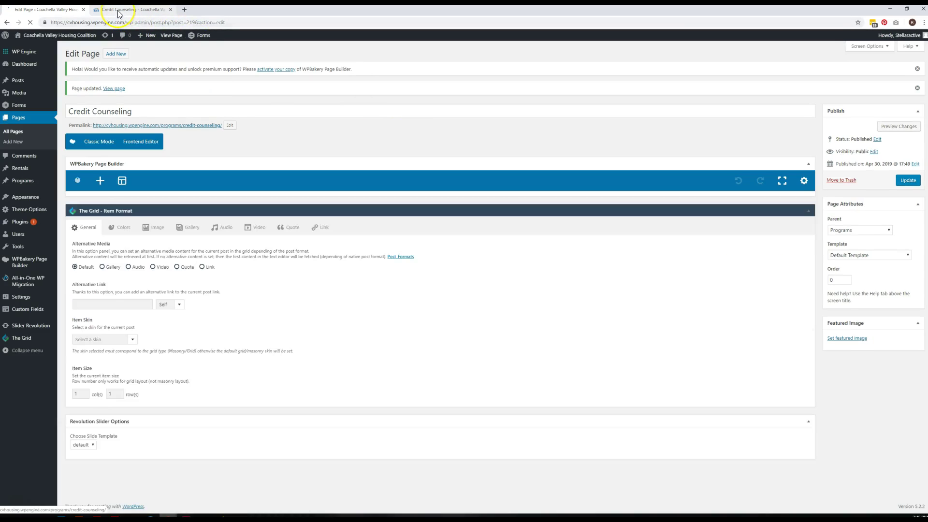
{"action": "left_click", "coordinate": [121, 12]}
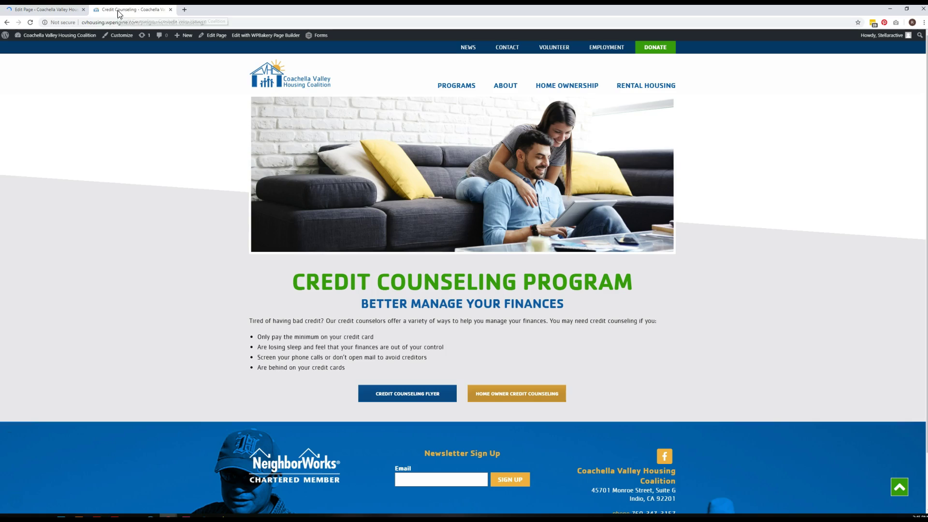
{"action": "left_click", "coordinate": [28, 23]}
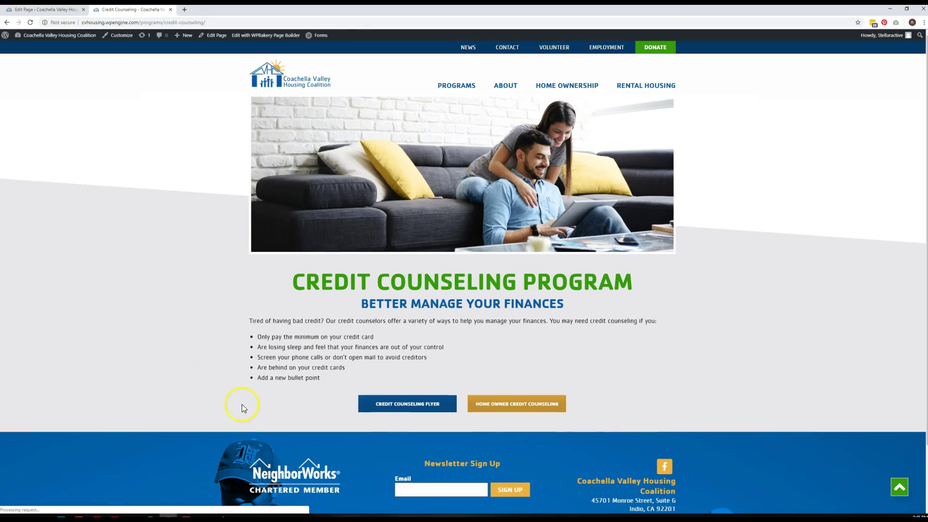
{"action": "left_click_drag", "start_coordinate": [319, 382], "coordinate": [251, 380]}
{"action": "left_click", "coordinate": [251, 381]}
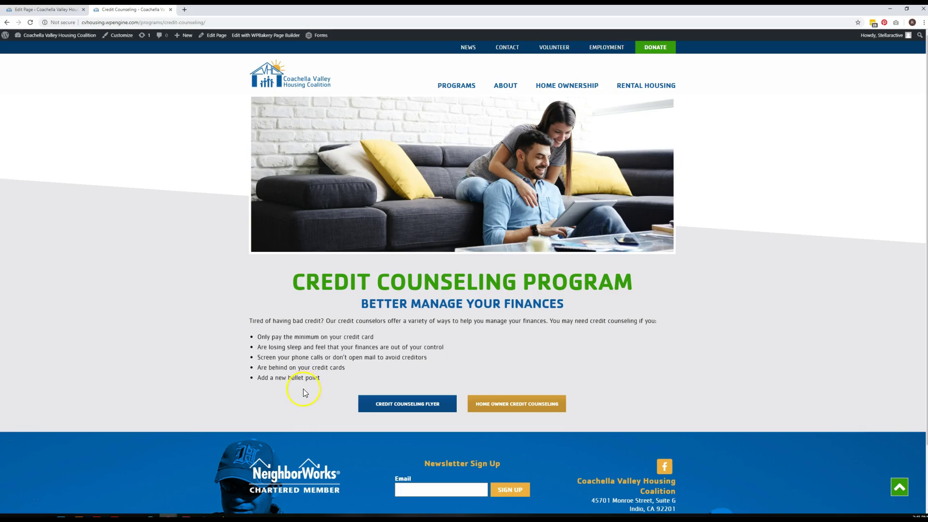
Step: Reopen the text block and add a sixth bullet 'Questions? Contact Us!', fixing its capitalisation
{"action": "left_click", "coordinate": [55, 16]}
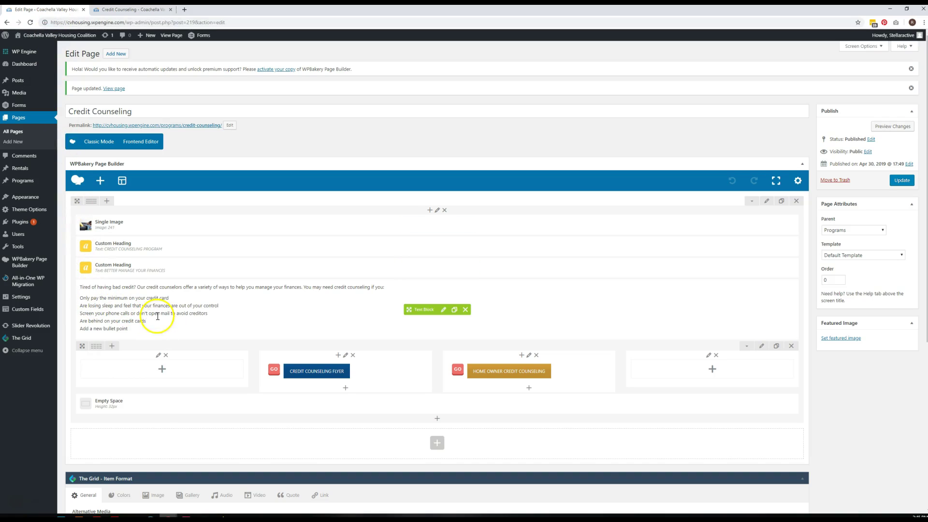
{"action": "left_click", "coordinate": [443, 315]}
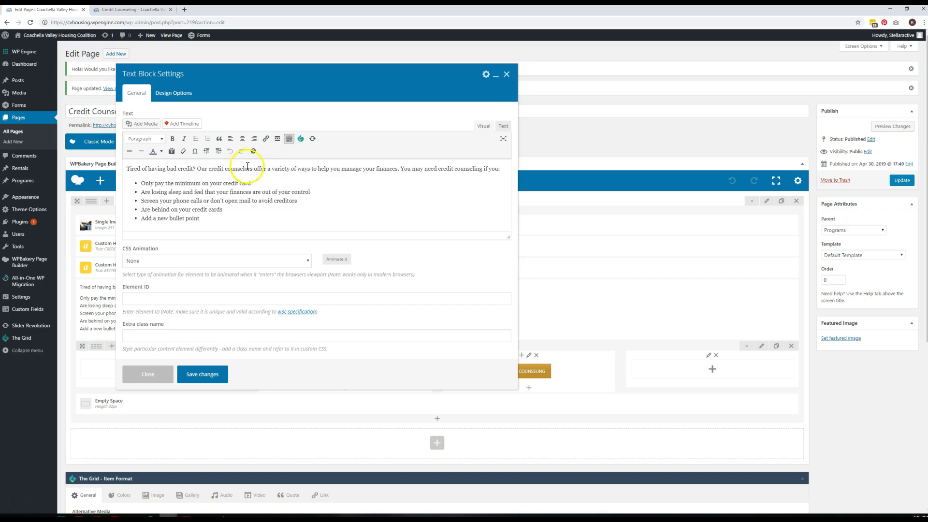
{"action": "left_click", "coordinate": [171, 152]}
{"action": "key", "text": "Return"}
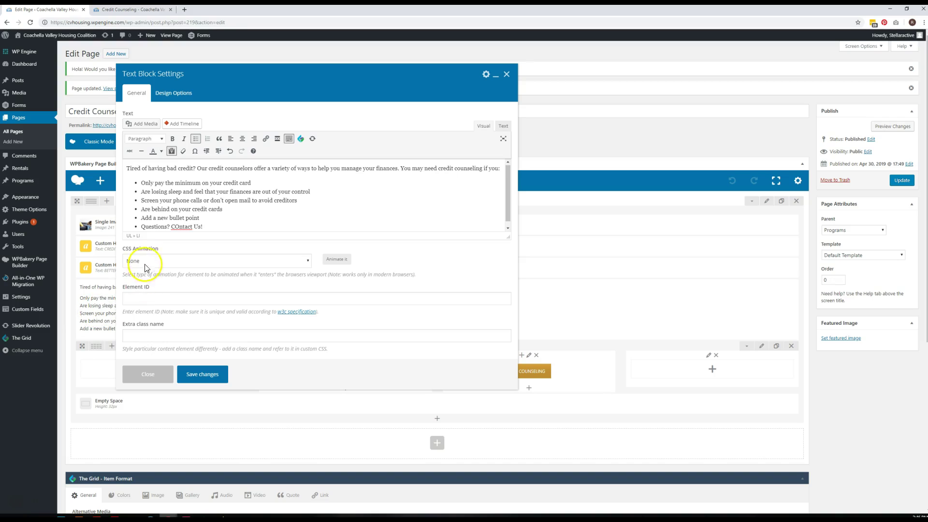
{"action": "mouse_move", "coordinate": [175, 226]}
{"action": "left_mouse_down"}
{"action": "mouse_move", "coordinate": [183, 221]}
{"action": "mouse_move", "coordinate": [172, 217]}
{"action": "left_mouse_up"}
{"action": "type", "text": "o"}
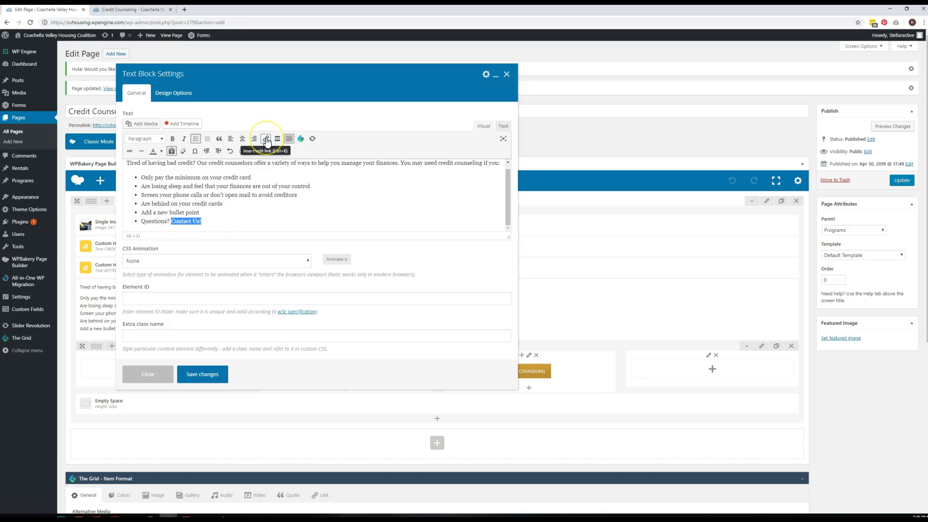
Step: Link the selected 'Contact Us!' text to the site's Contact page found by searching 'con'
{"action": "left_click", "coordinate": [265, 139]}
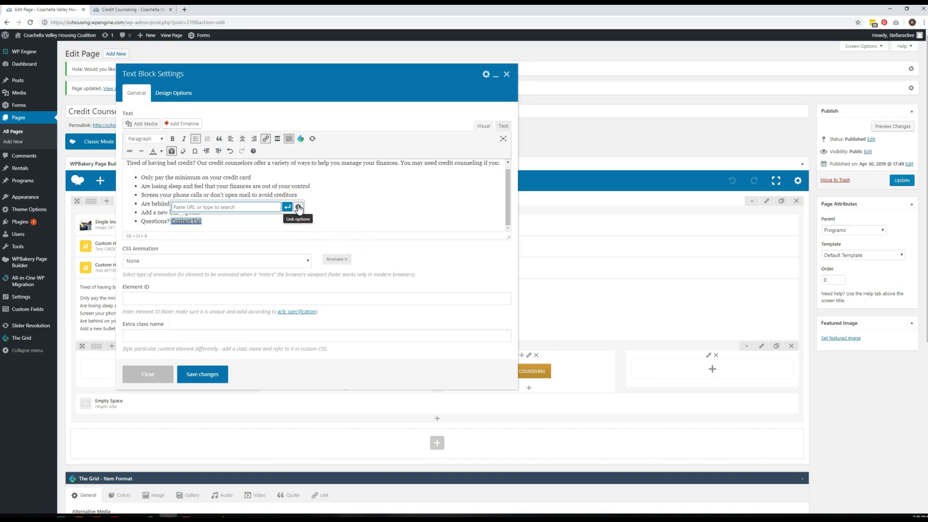
{"action": "left_click", "coordinate": [299, 208]}
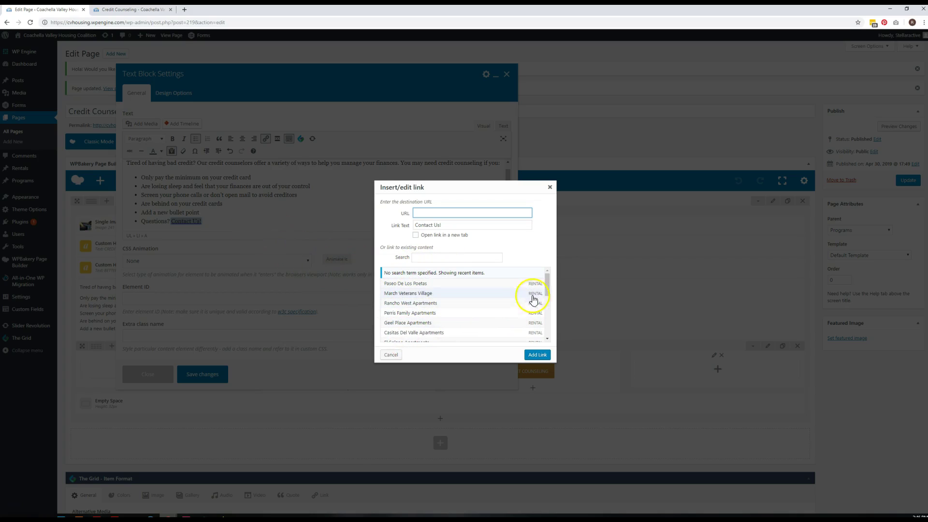
{"action": "mouse_move", "coordinate": [548, 283]}
{"action": "left_mouse_down"}
{"action": "mouse_move", "coordinate": [547, 323]}
{"action": "mouse_move", "coordinate": [546, 273]}
{"action": "left_mouse_up"}
{"action": "left_click", "coordinate": [440, 258]}
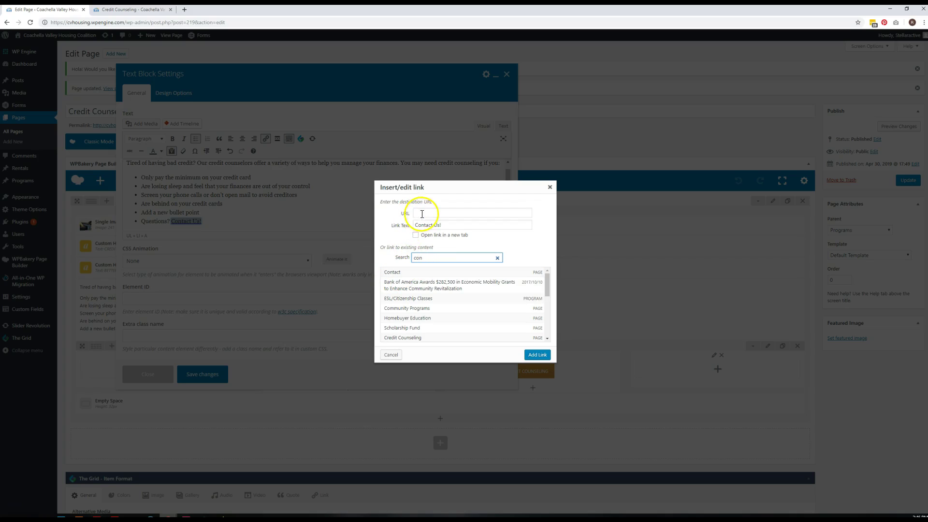
{"action": "left_click", "coordinate": [394, 272]}
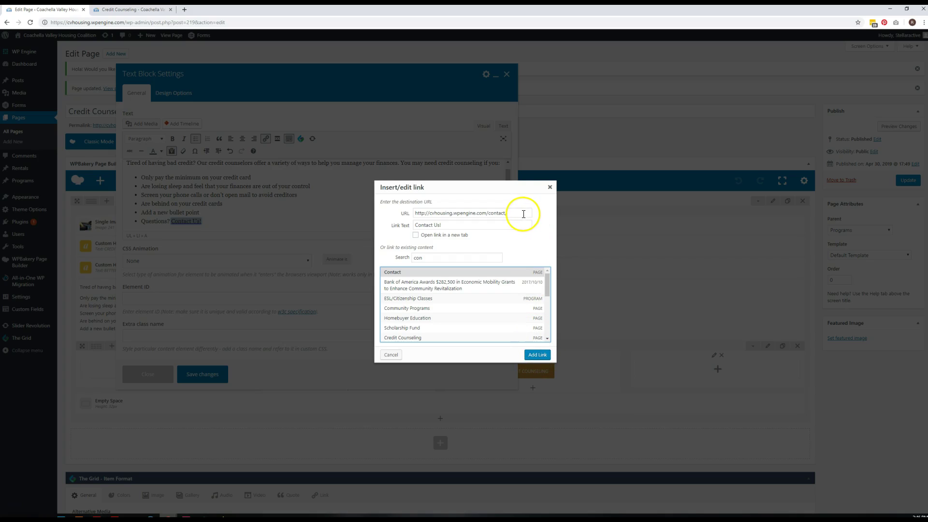
Step: Load google.com in a new tab, copy its URL, and return to the Edit Page tab
{"action": "left_click", "coordinate": [185, 11]}
{"action": "type", "text": "google.com"}
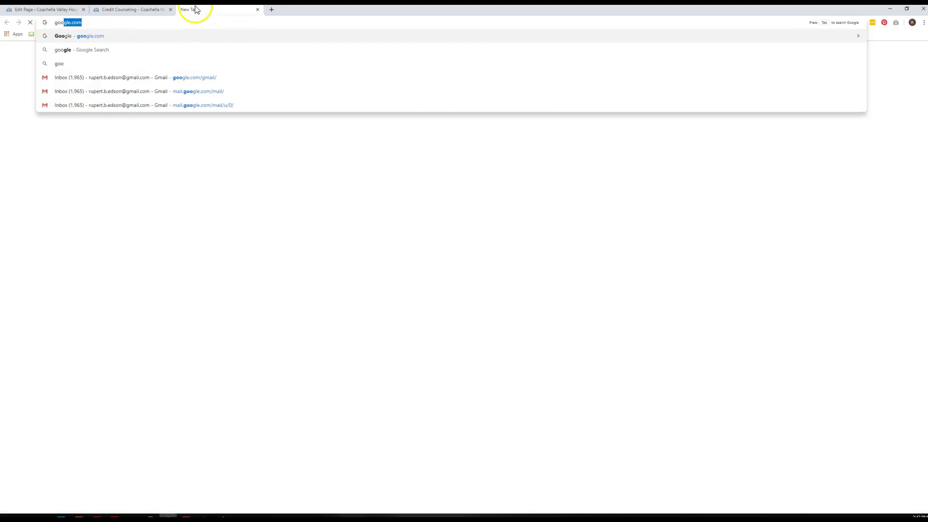
{"action": "key", "text": "Return"}
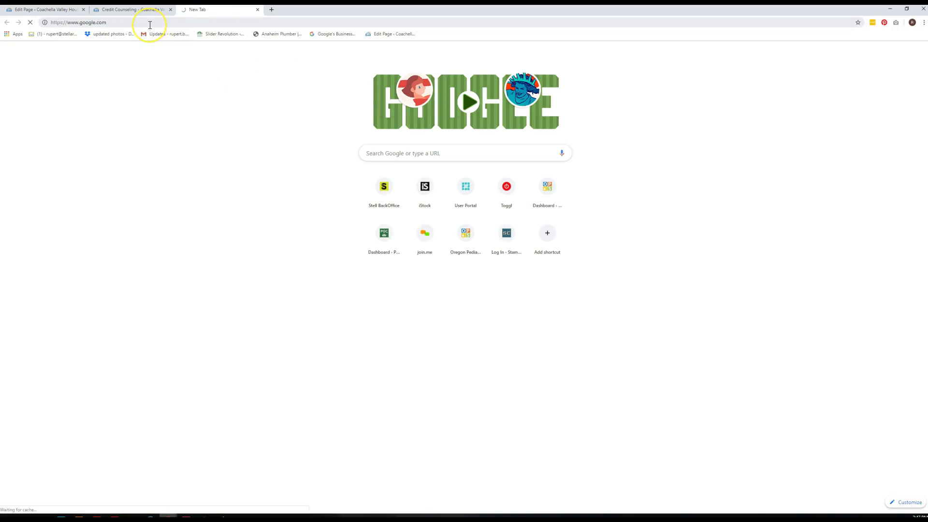
{"action": "left_click", "coordinate": [150, 24]}
{"action": "left_click_drag", "start_coordinate": [150, 24], "coordinate": [50, 23]}
{"action": "right_click", "coordinate": [80, 23]}
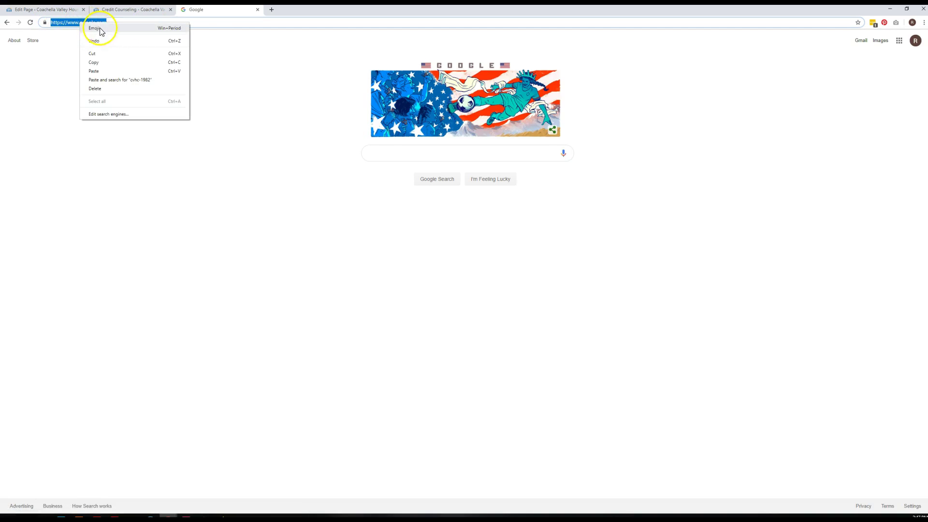
{"action": "left_click", "coordinate": [99, 63]}
{"action": "left_click", "coordinate": [61, 10]}
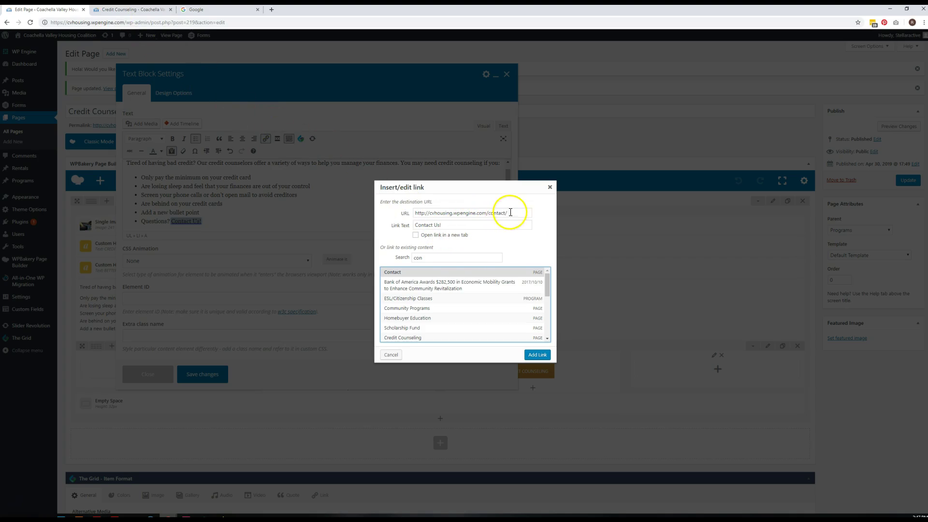
Step: Paste the Google address as the link URL and enable opening in a new tab
{"action": "left_click_drag", "start_coordinate": [507, 212], "coordinate": [399, 212]}
{"action": "right_click", "coordinate": [439, 213]}
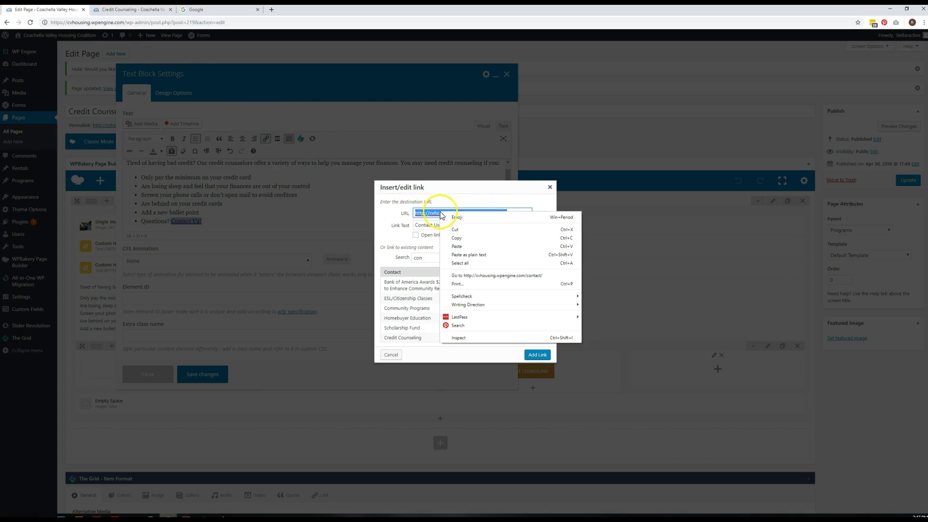
{"action": "left_click", "coordinate": [464, 246]}
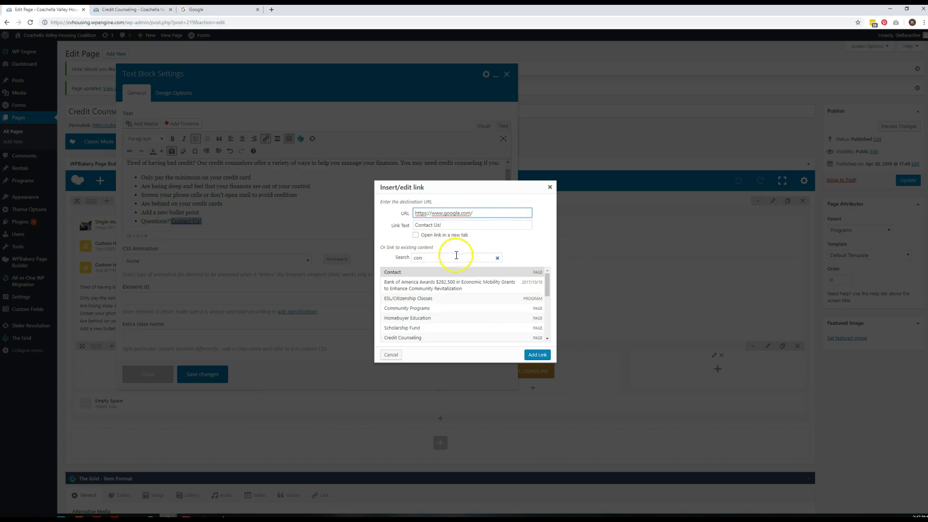
{"action": "left_click", "coordinate": [415, 235]}
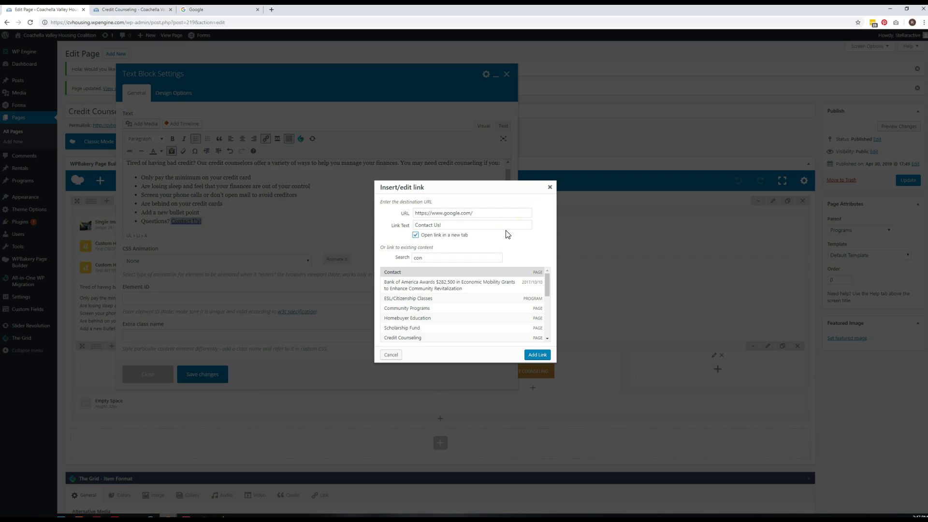
Step: Reselect the Contact page, turn off new-tab opening, and apply the link to 'Contact Us!'
{"action": "left_click", "coordinate": [400, 274]}
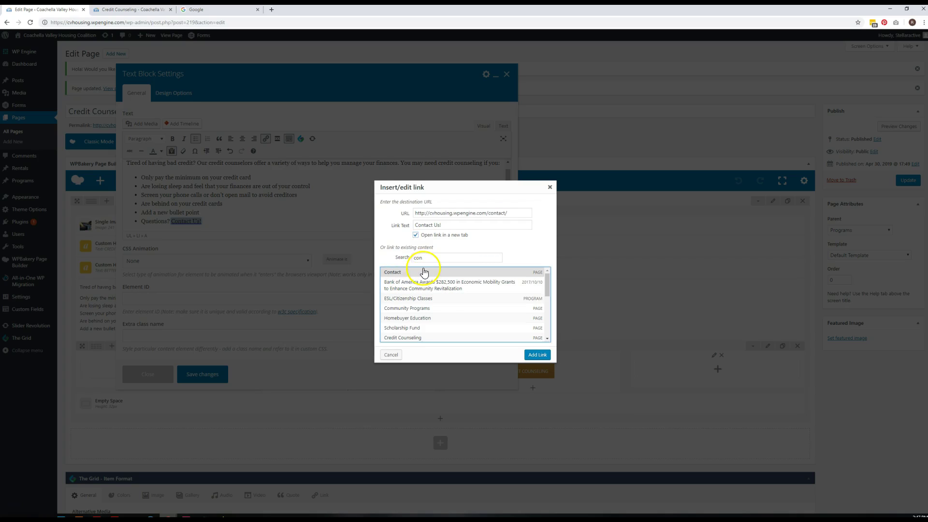
{"action": "left_click", "coordinate": [415, 235]}
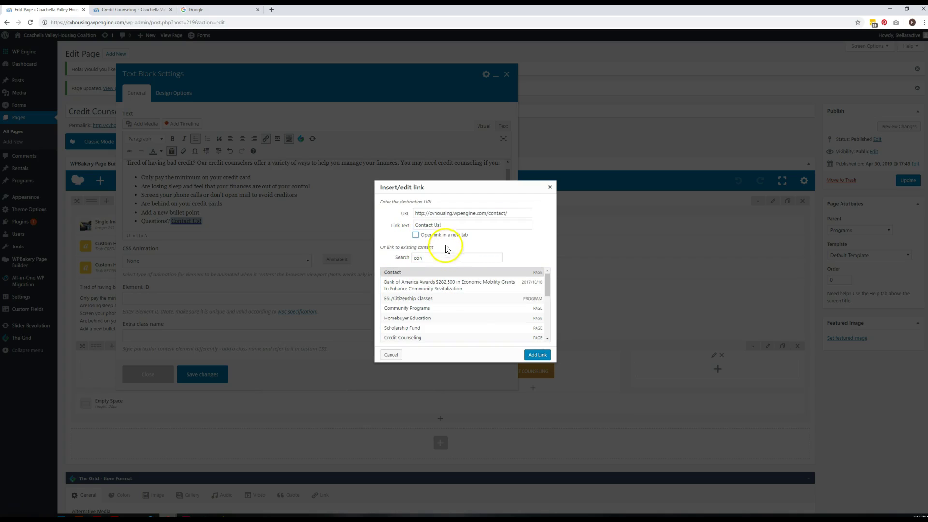
{"action": "left_click", "coordinate": [537, 355]}
{"action": "left_click", "coordinate": [336, 200]}
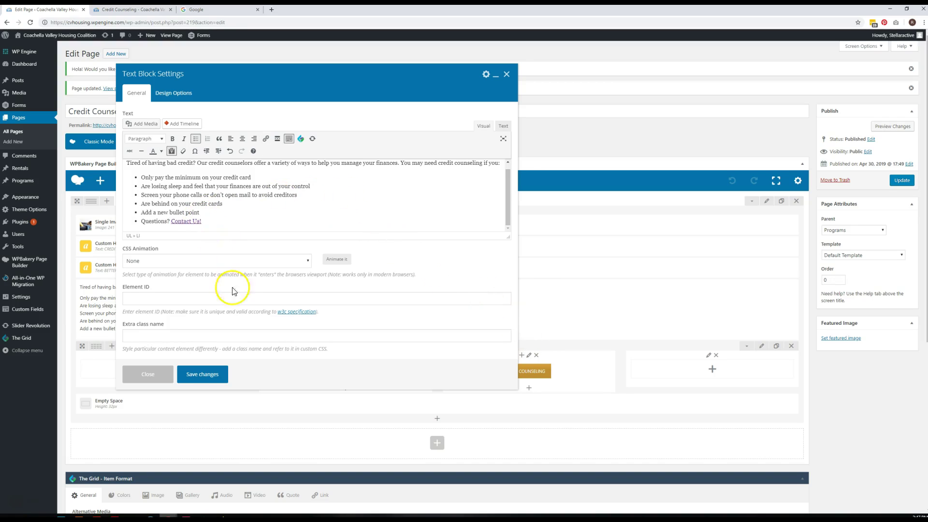
Step: Save the text block, update the page, and reload the live page to test the Contact Us! link
{"action": "left_click", "coordinate": [202, 374]}
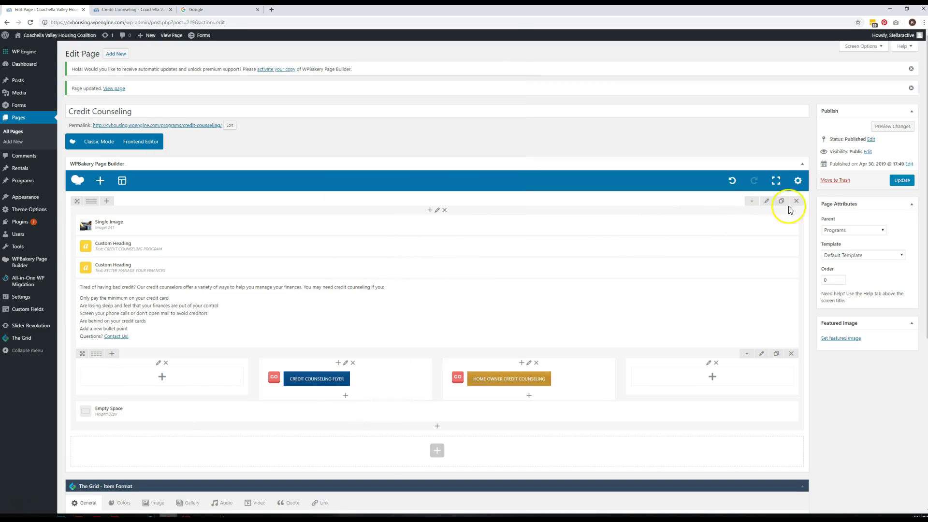
{"action": "left_click", "coordinate": [894, 180]}
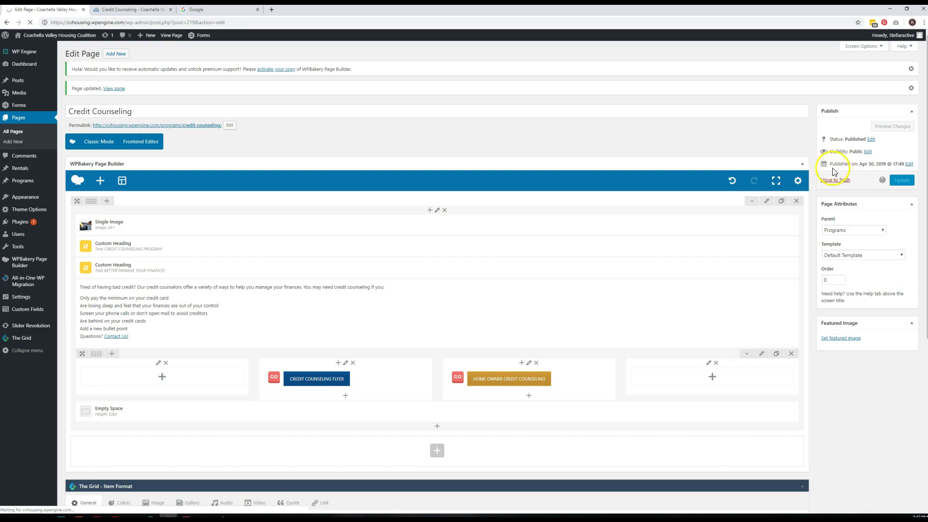
{"action": "left_click", "coordinate": [257, 10]}
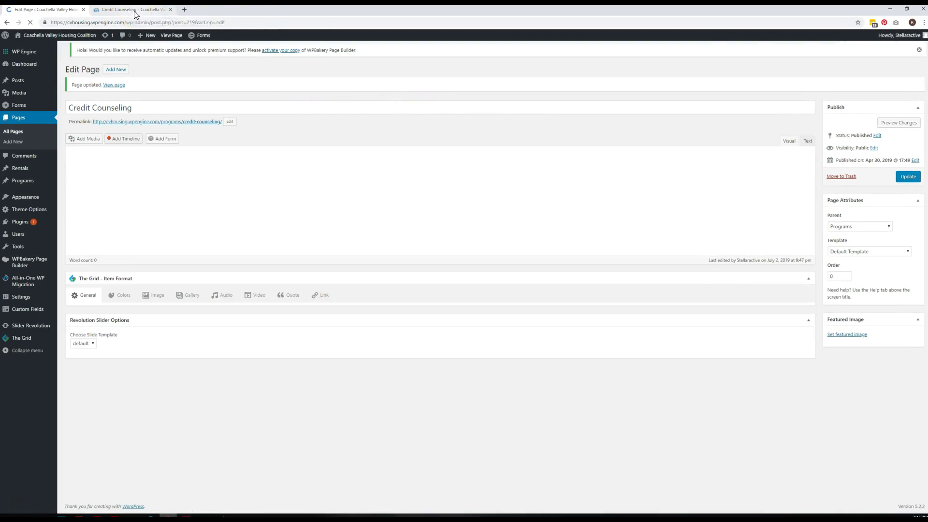
{"action": "left_click", "coordinate": [135, 11]}
{"action": "left_click", "coordinate": [30, 22]}
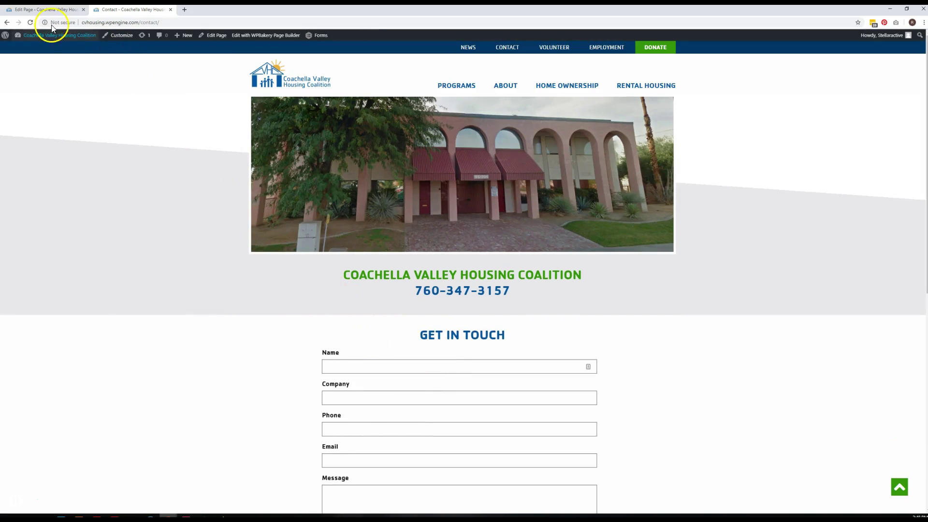
{"action": "left_click", "coordinate": [6, 22]}
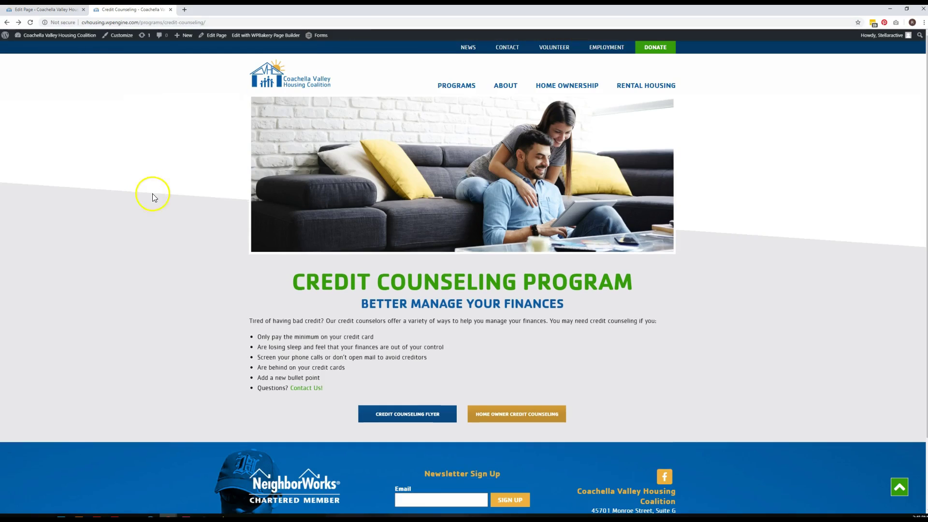